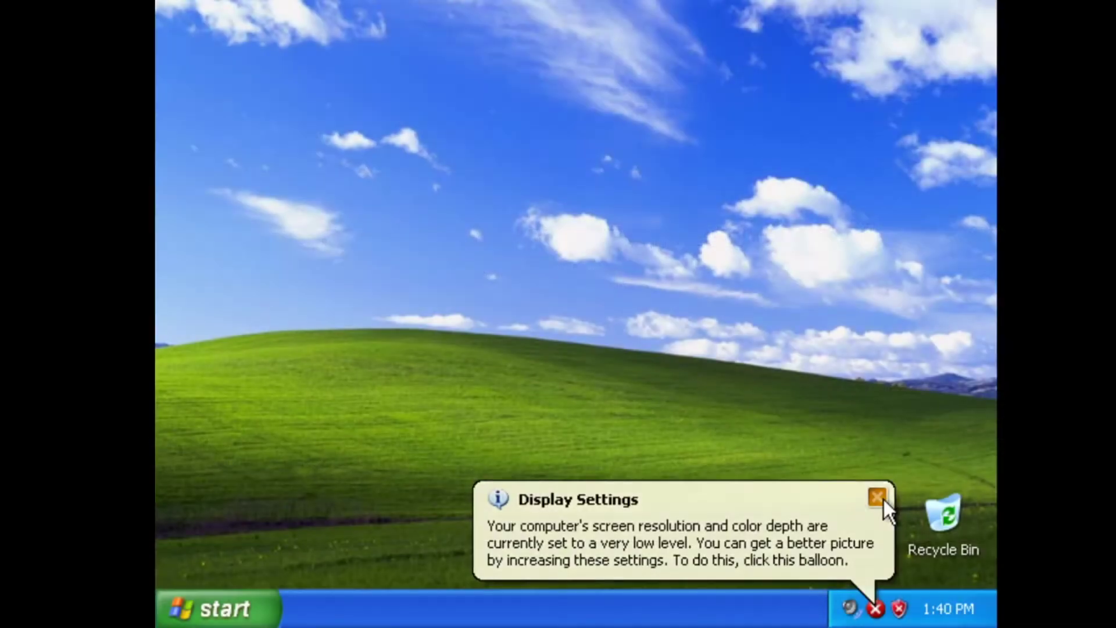
Step: Dismiss the Display Settings notification and start the Windows XP tour from its notification
{"action": "left_click", "coordinate": [882, 497]}
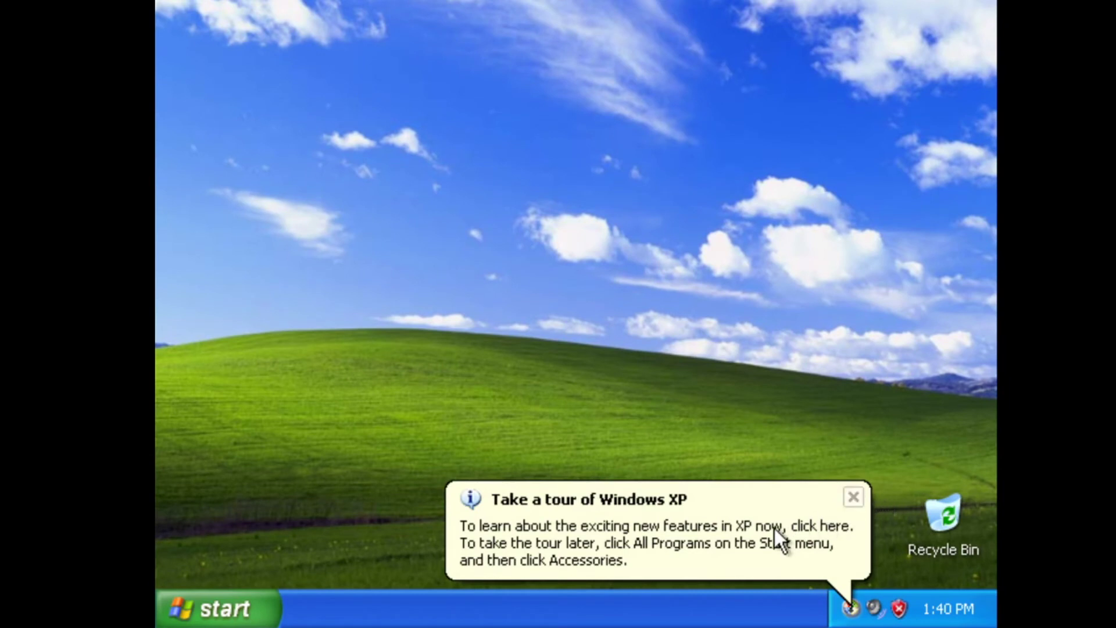
{"action": "left_click", "coordinate": [773, 526]}
{"action": "left_click", "coordinate": [692, 541]}
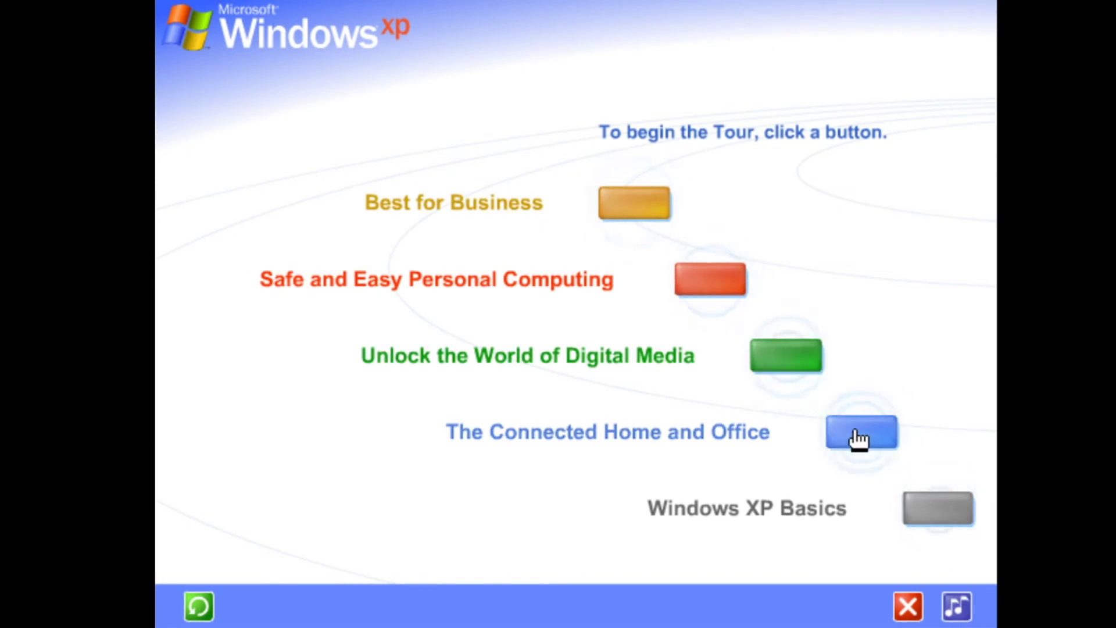
Step: View the first topic and Ending Your Session in the tour's Windows XP Basics section, and exit the tour
{"action": "left_click", "coordinate": [915, 511]}
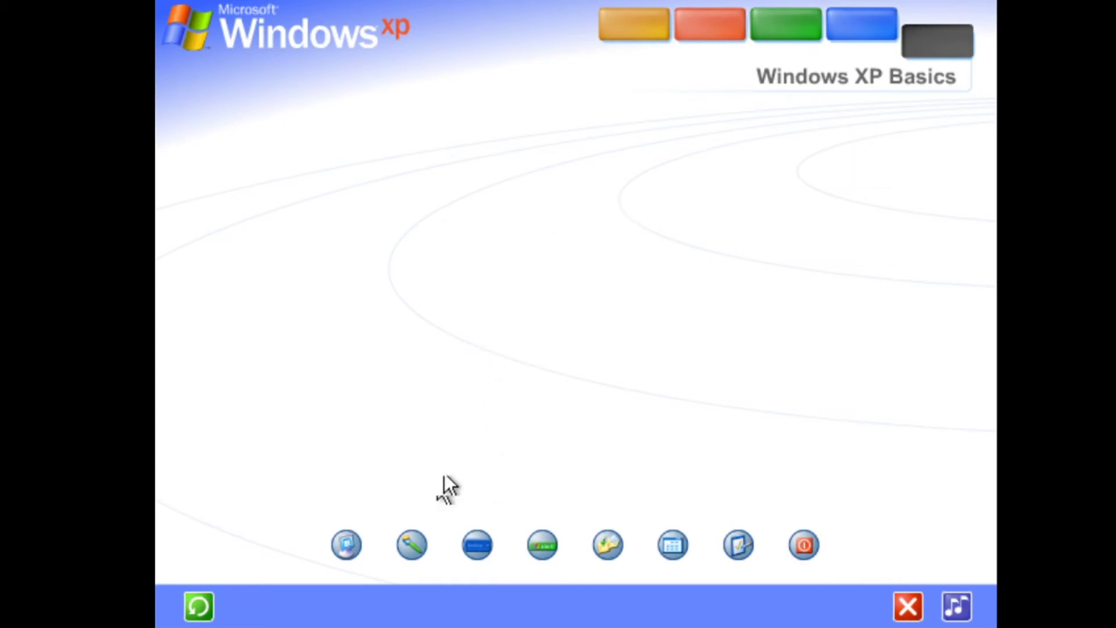
{"action": "left_click", "coordinate": [355, 551]}
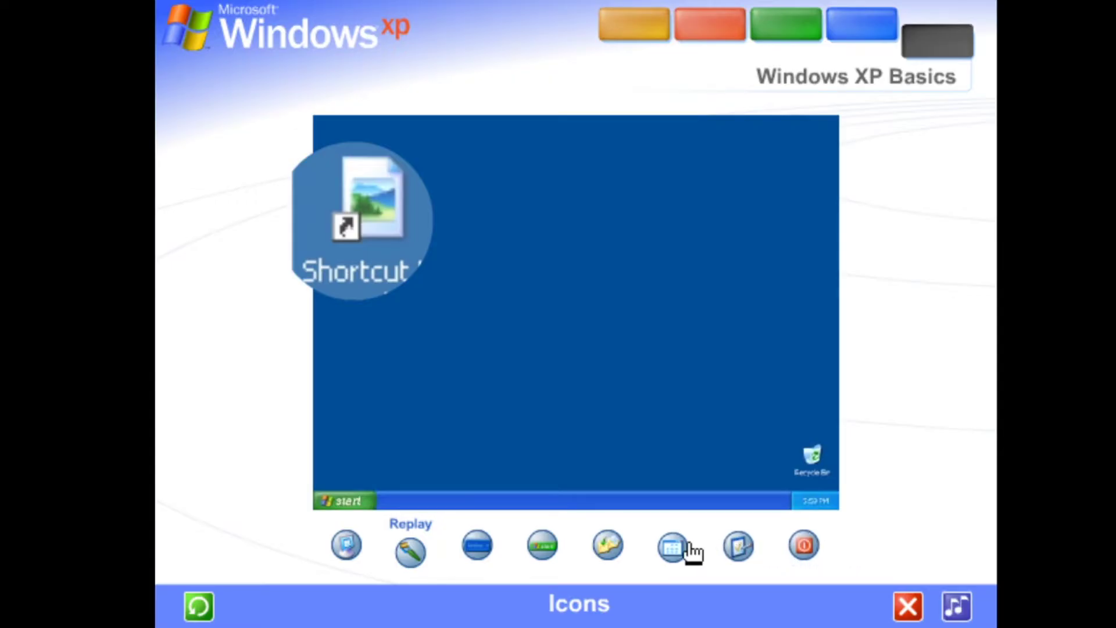
{"action": "left_click", "coordinate": [803, 546]}
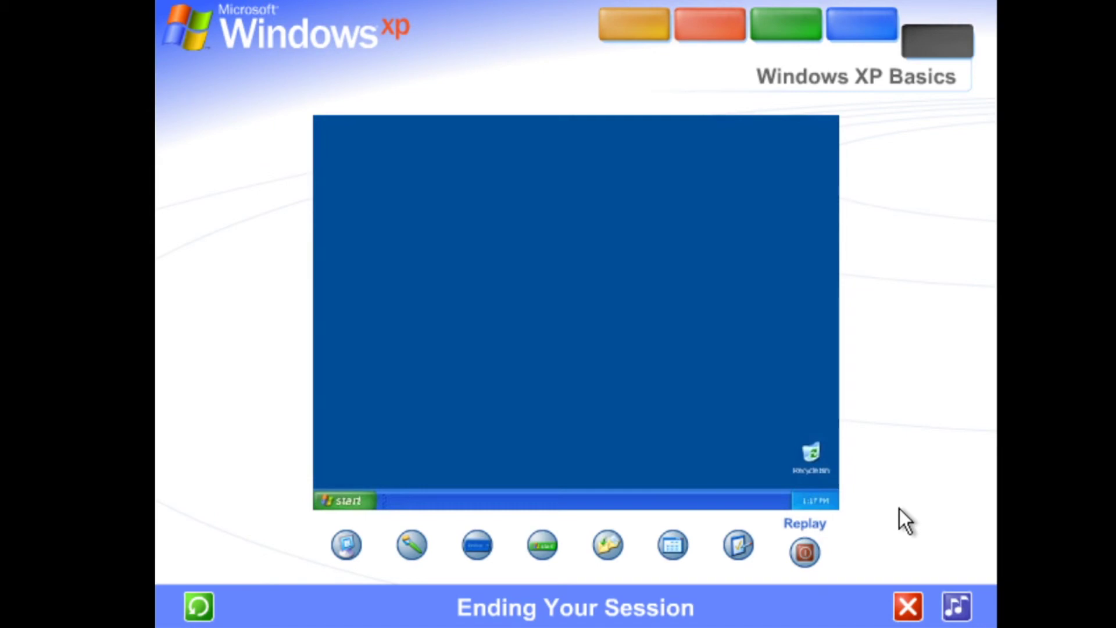
{"action": "left_click", "coordinate": [917, 610]}
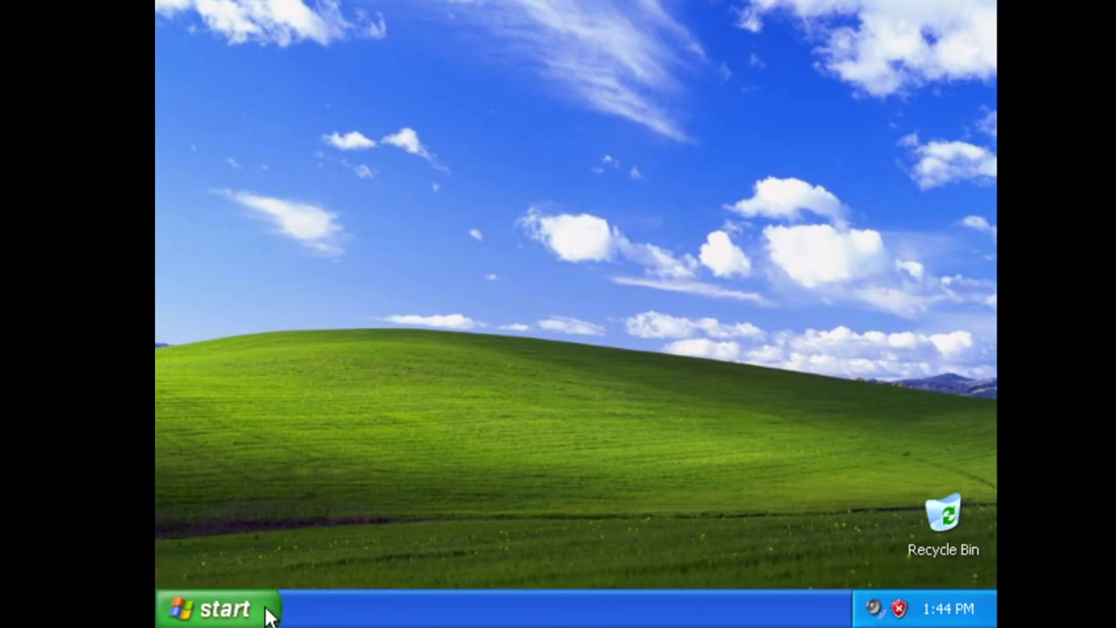
{"action": "left_click", "coordinate": [269, 616]}
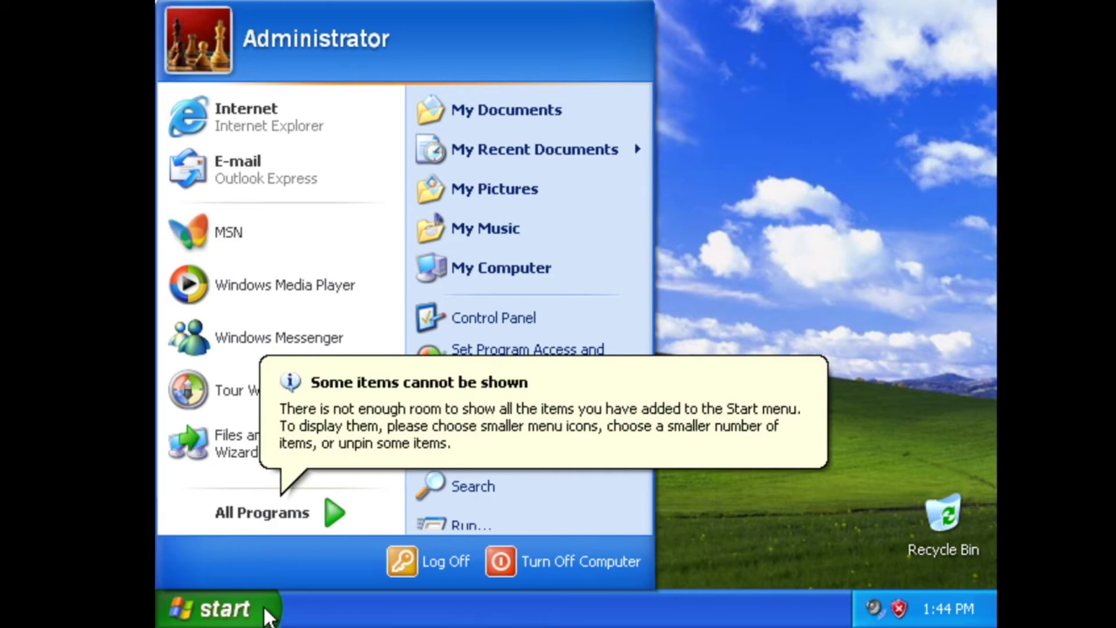
{"action": "left_click", "coordinate": [280, 515]}
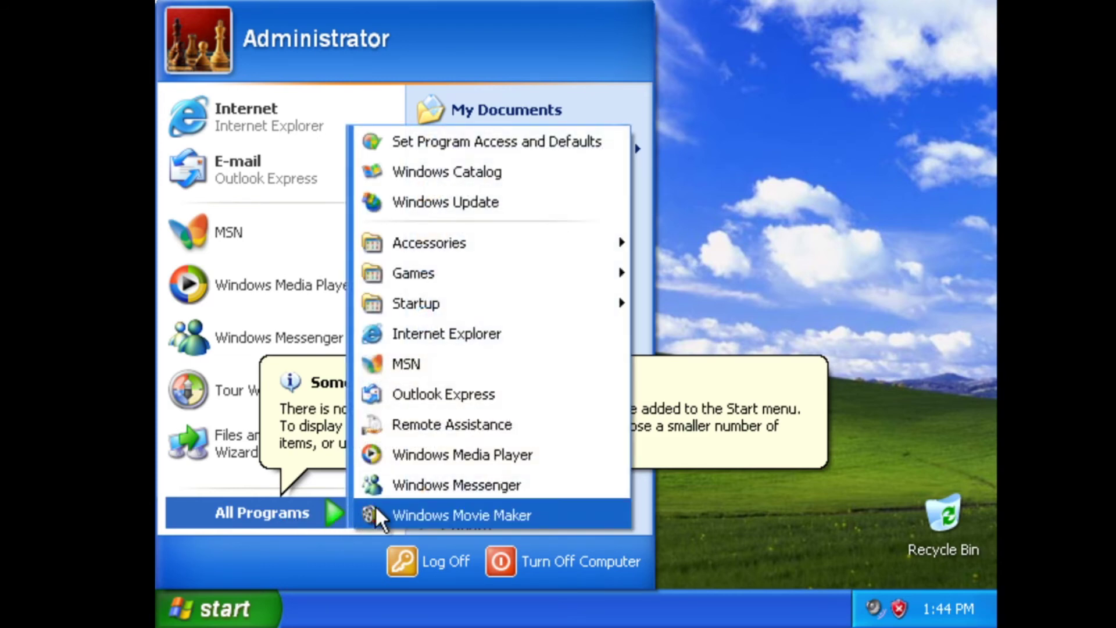
{"action": "mouse_move", "coordinate": [428, 255]}
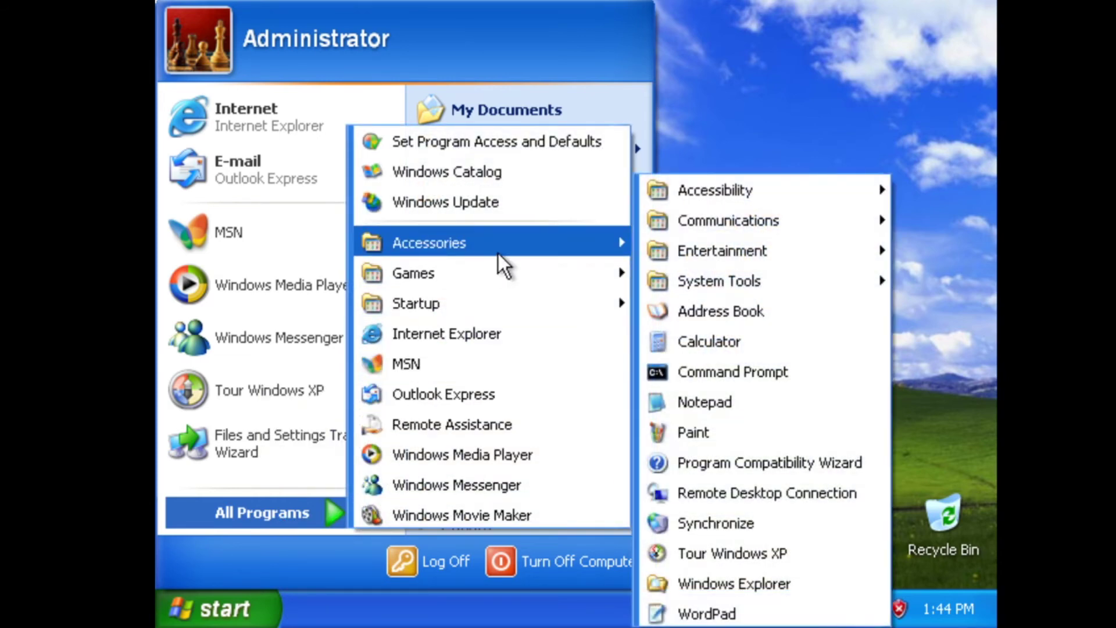
{"action": "left_click", "coordinate": [709, 111]}
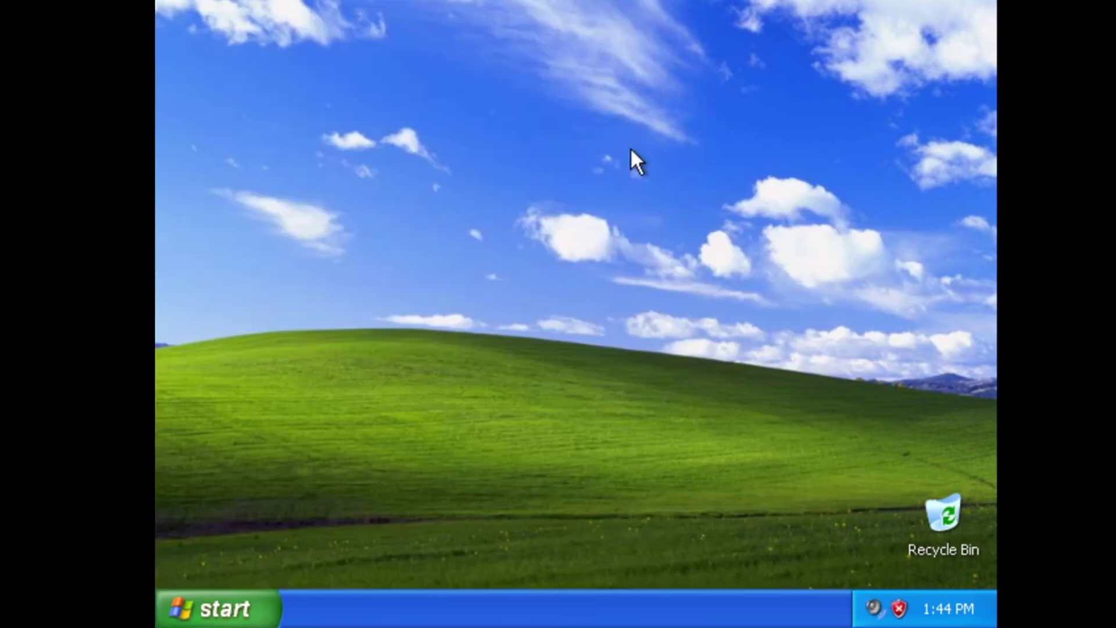
Step: Open the Control Panel to view its categories, and close it again
{"action": "left_click", "coordinate": [251, 599]}
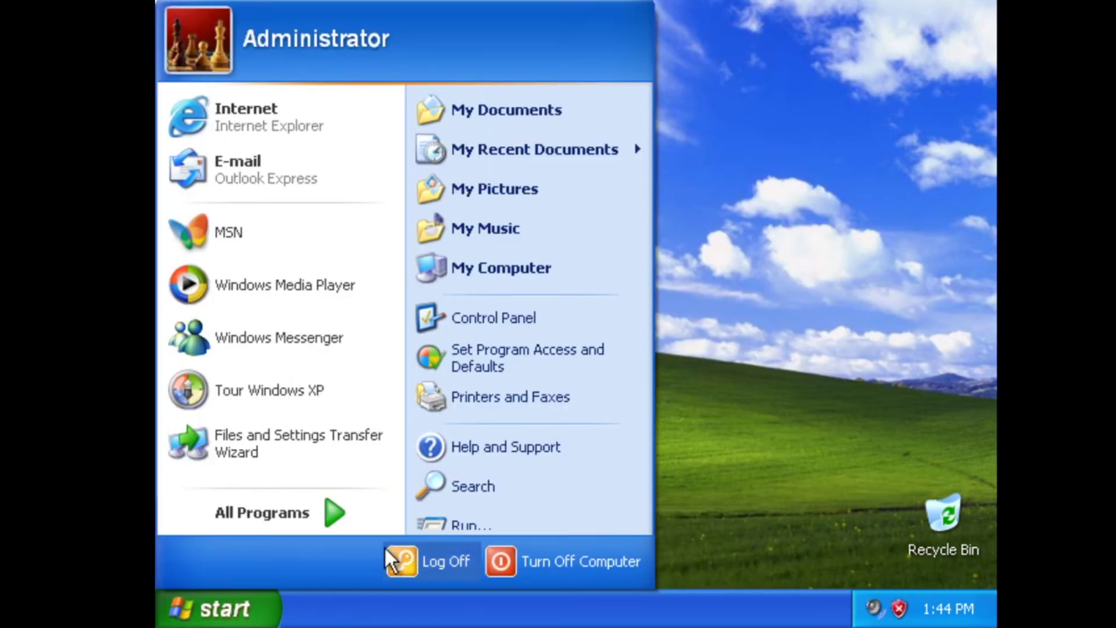
{"action": "left_click", "coordinate": [450, 318]}
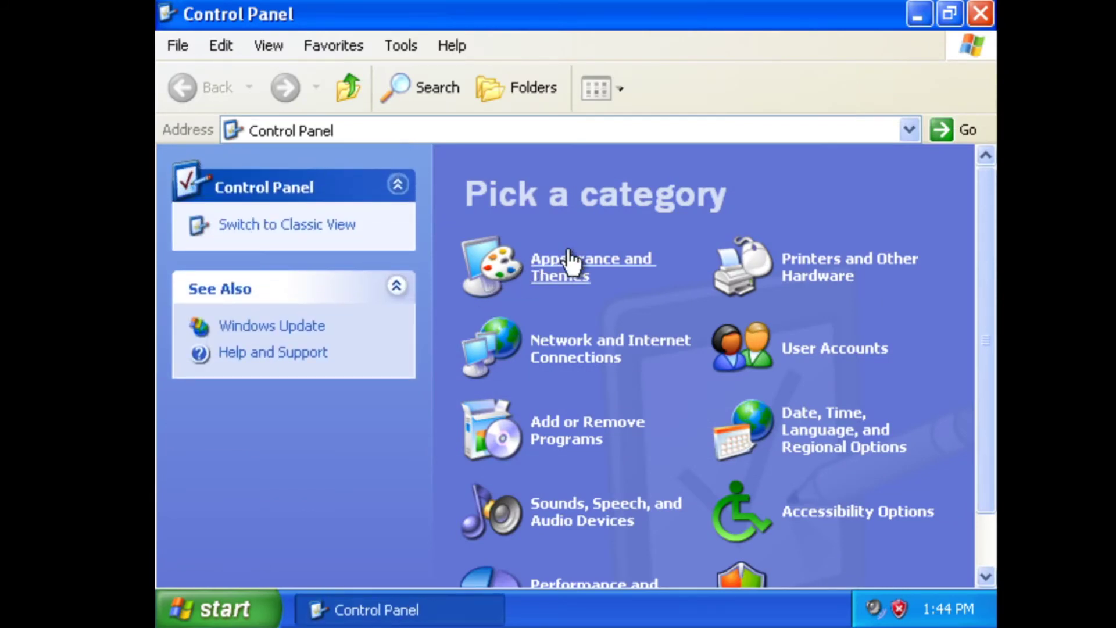
{"action": "left_click", "coordinate": [978, 16]}
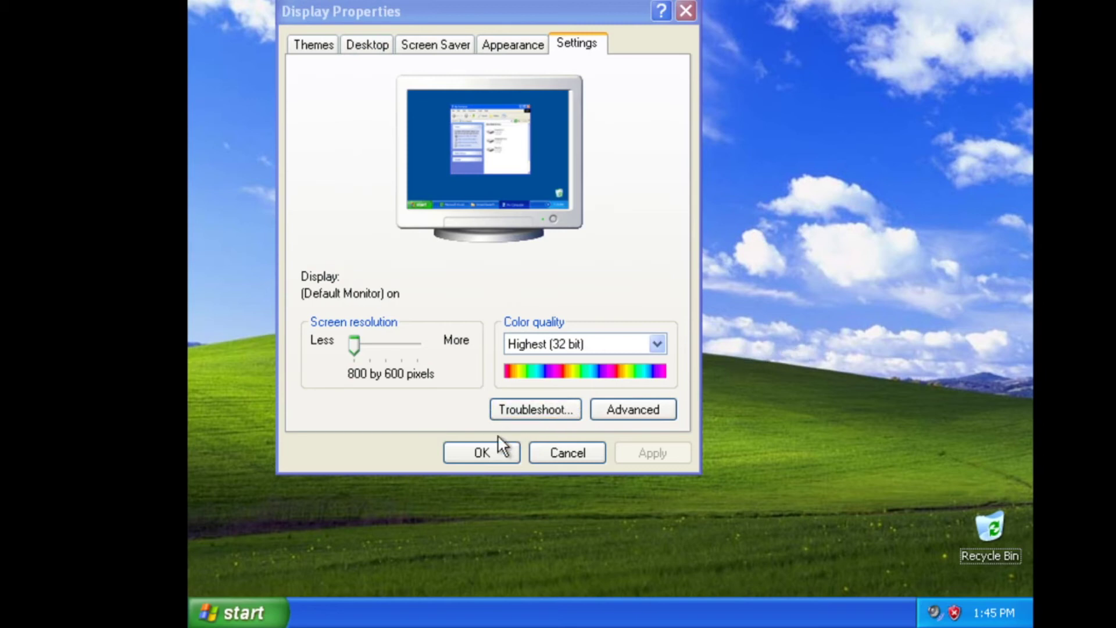
Step: Accept the display settings of 800 by 600 pixels and Highest (32 bit) color quality
{"action": "left_click", "coordinate": [483, 451]}
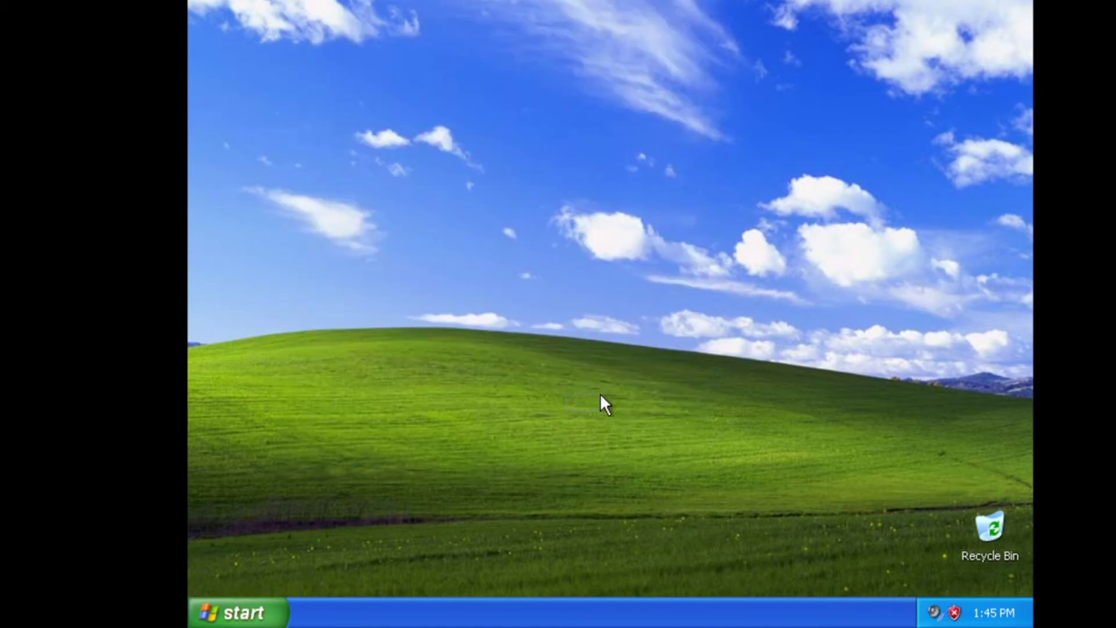
{"action": "left_click_drag", "start_coordinate": [646, 364], "coordinate": [645, 365]}
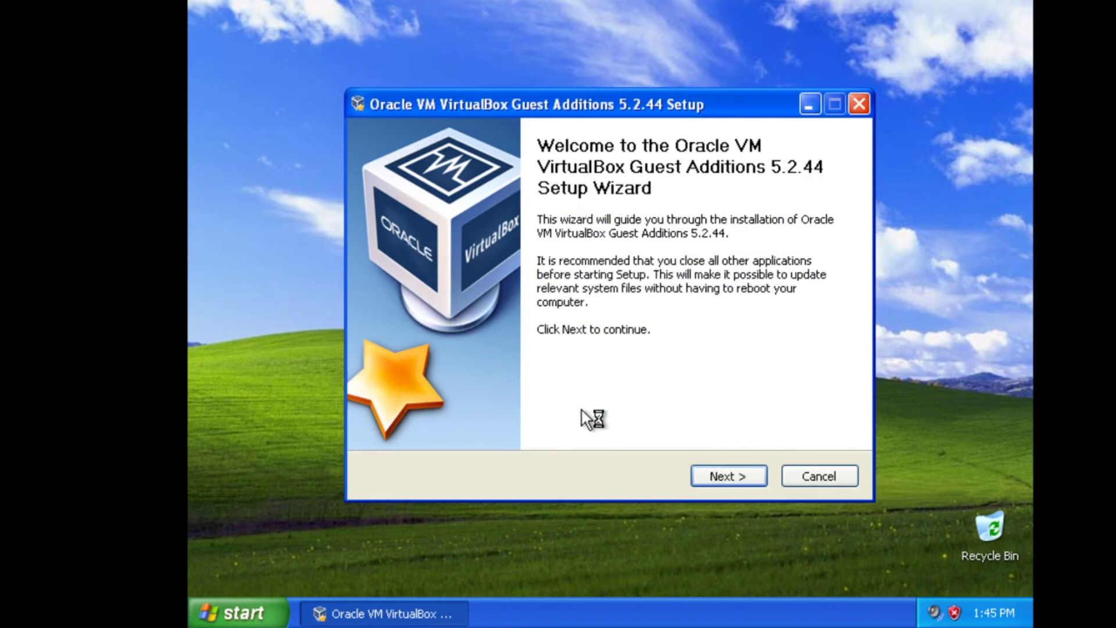
Step: Try to add Direct3D Support in the VirtualBox Guest Additions 5.2.44 setup, and start installing the default components
{"action": "left_click", "coordinate": [741, 477]}
{"action": "left_click", "coordinate": [740, 477]}
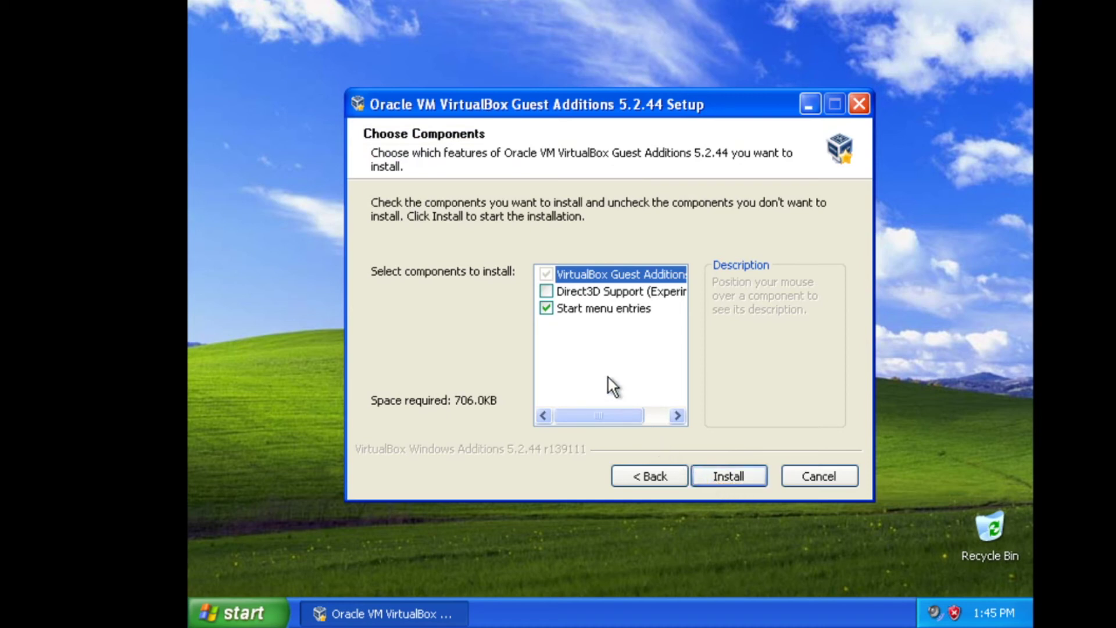
{"action": "left_click", "coordinate": [546, 291]}
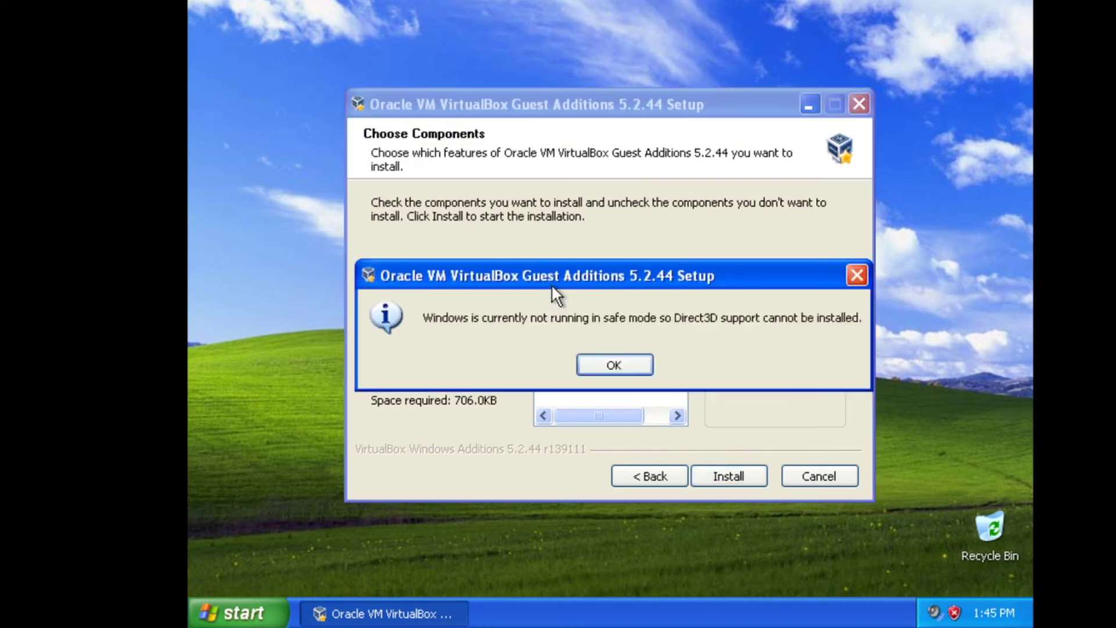
{"action": "left_click", "coordinate": [616, 359]}
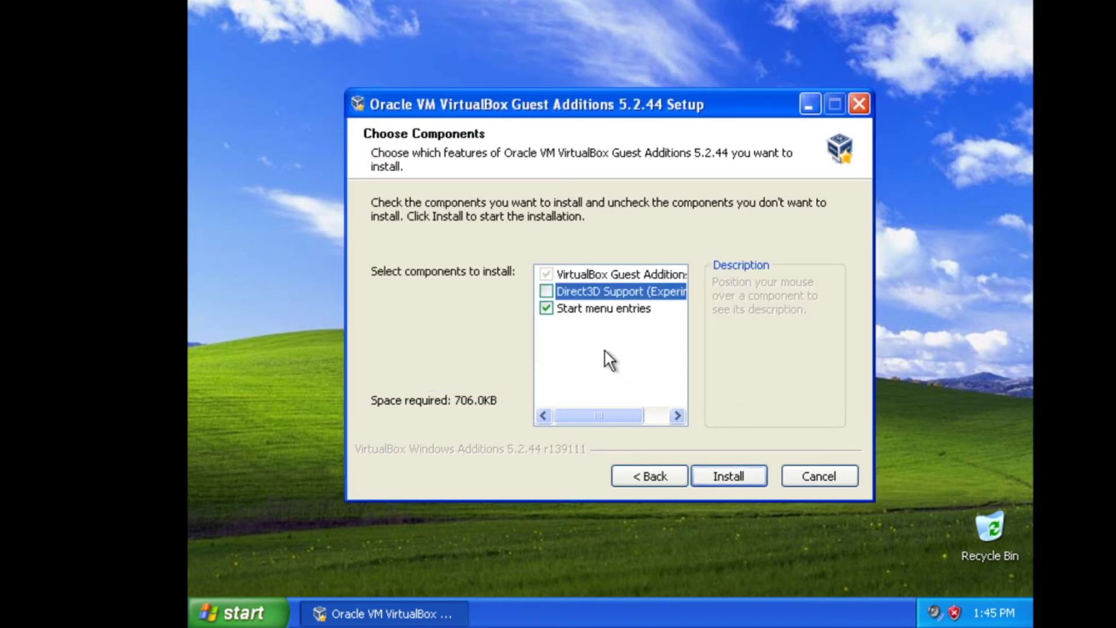
{"action": "left_click", "coordinate": [547, 292]}
{"action": "left_click", "coordinate": [605, 359]}
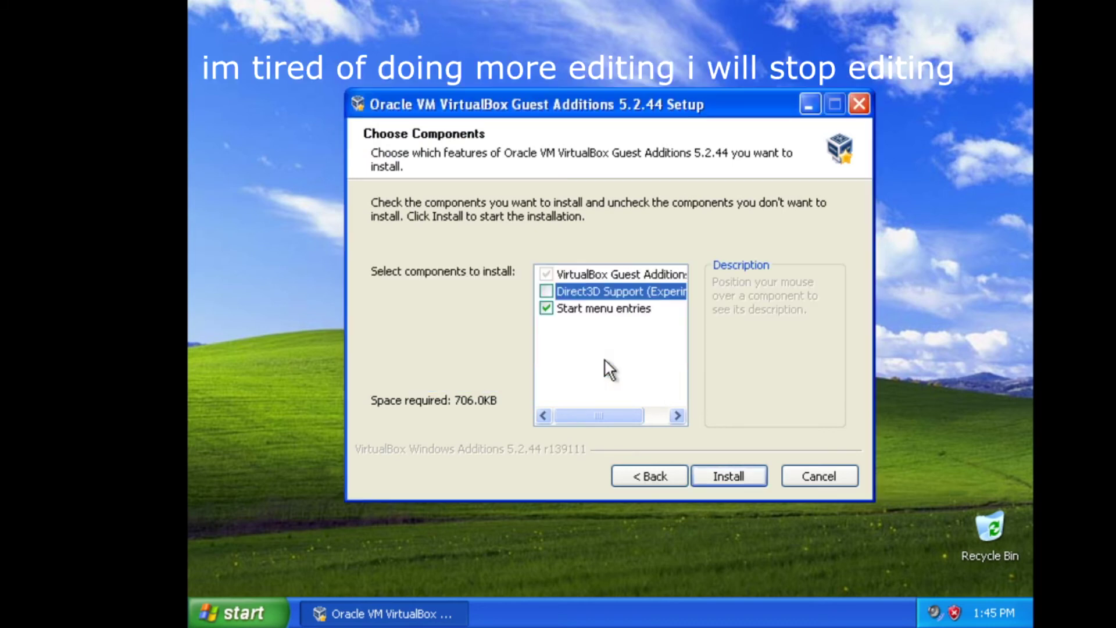
{"action": "left_click", "coordinate": [718, 474]}
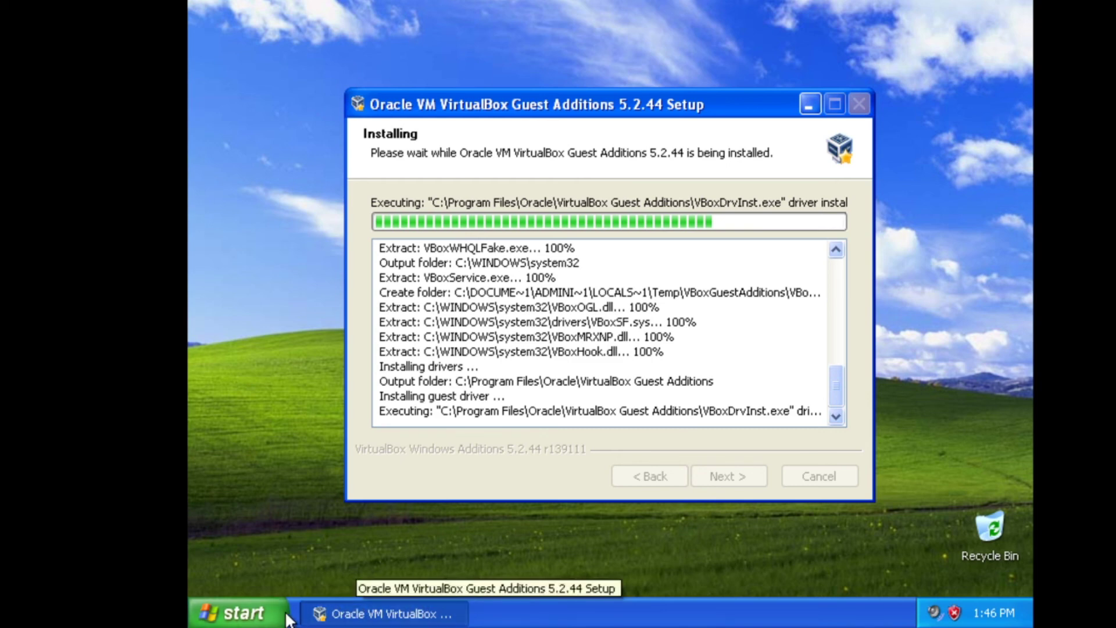
Step: Try twice to restart the computer during the Guest Additions installation, dismissing the antivirus notification in between
{"action": "left_click", "coordinate": [259, 618]}
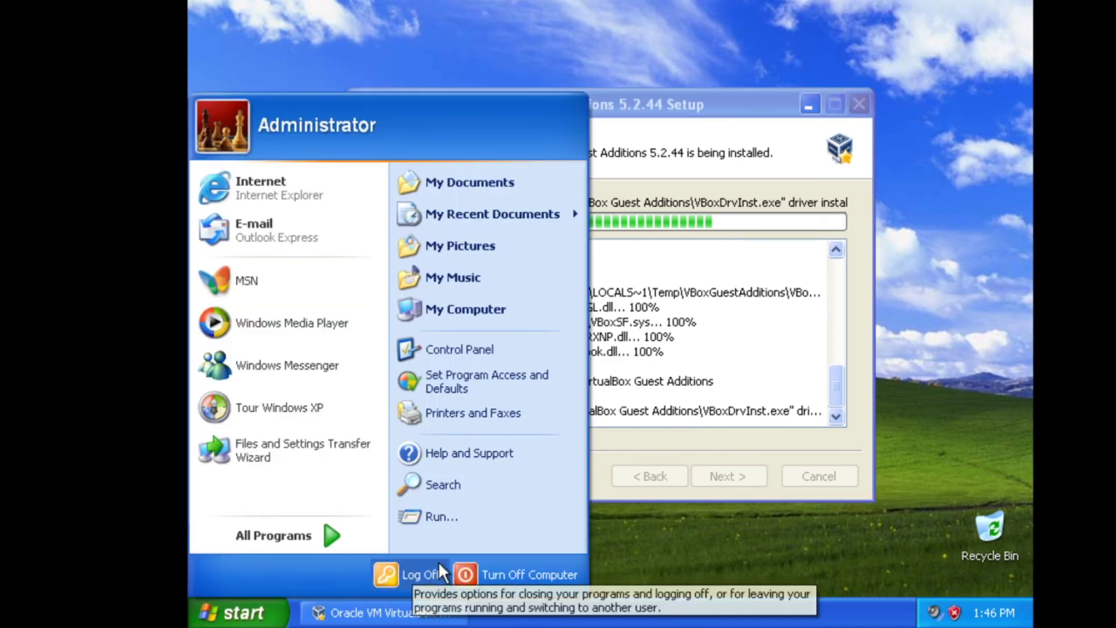
{"action": "left_click", "coordinate": [537, 563]}
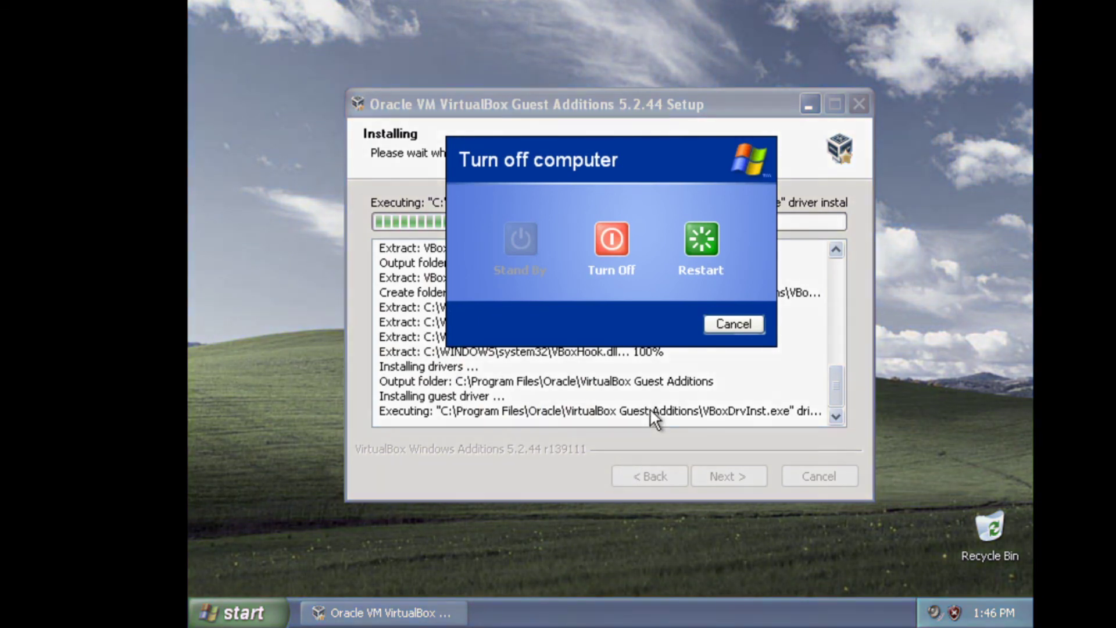
{"action": "left_click", "coordinate": [696, 249]}
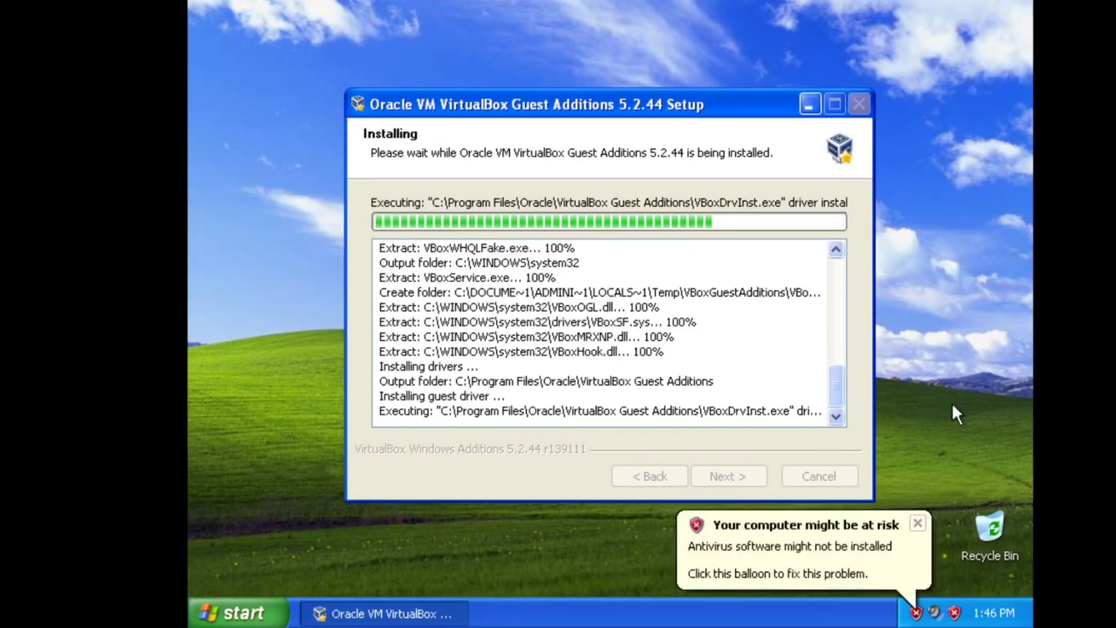
{"action": "left_click", "coordinate": [917, 521]}
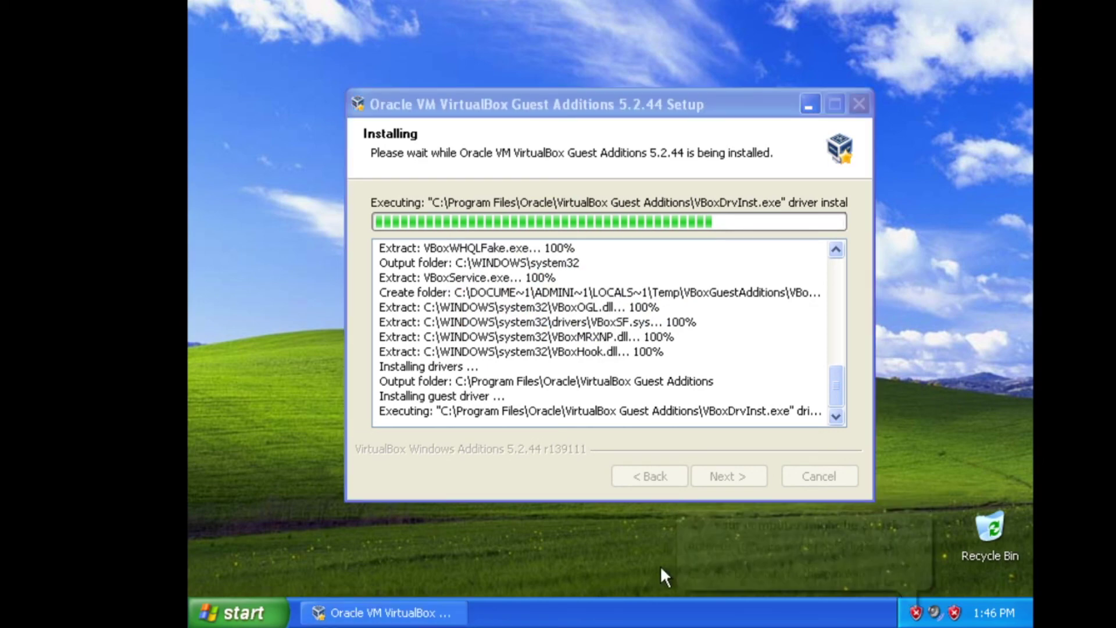
{"action": "left_click", "coordinate": [284, 614]}
{"action": "left_click", "coordinate": [465, 574]}
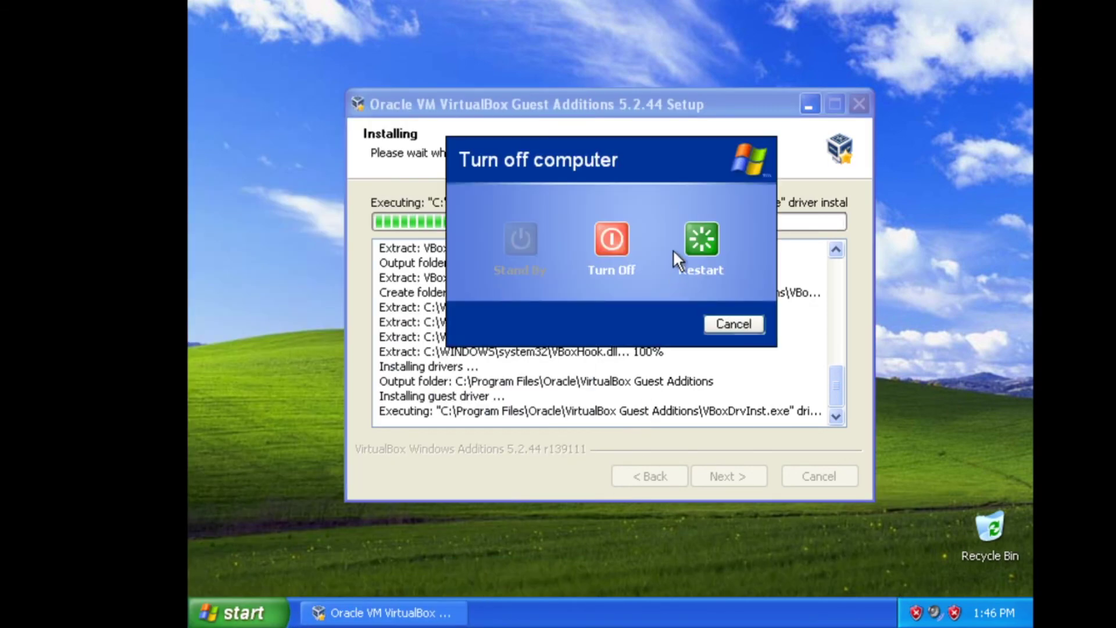
{"action": "left_click", "coordinate": [701, 241]}
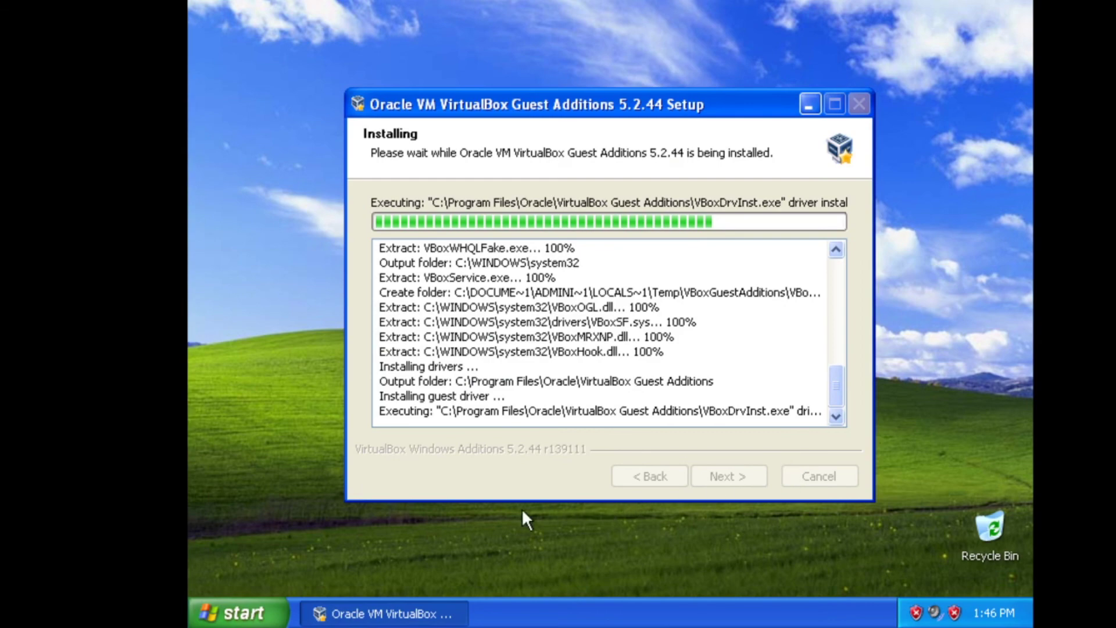
{"action": "left_click_drag", "start_coordinate": [632, 99], "coordinate": [665, 110]}
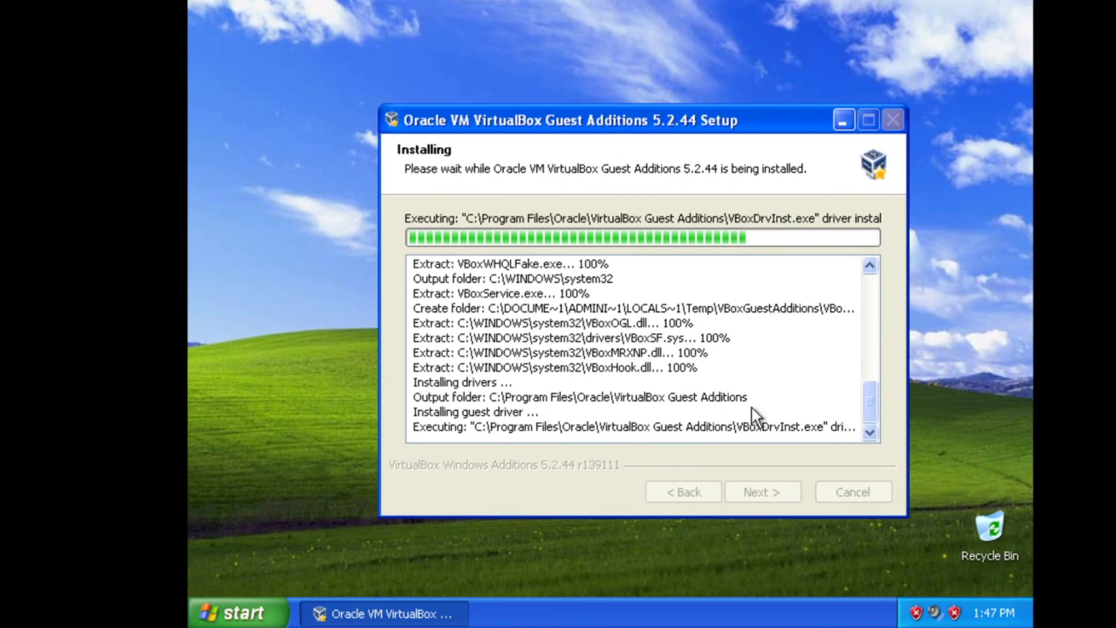